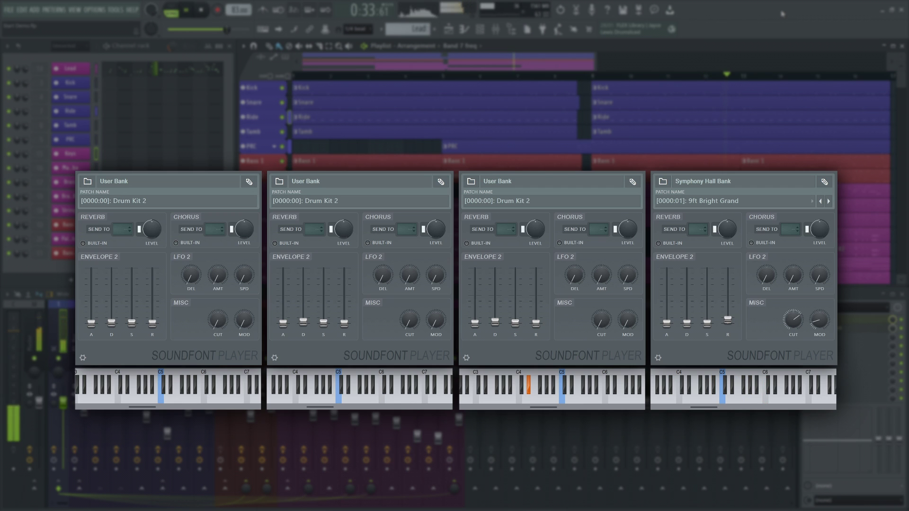
- Search Google for 'soundfonts free download' and scroll through the results
text(soundfonts free download)
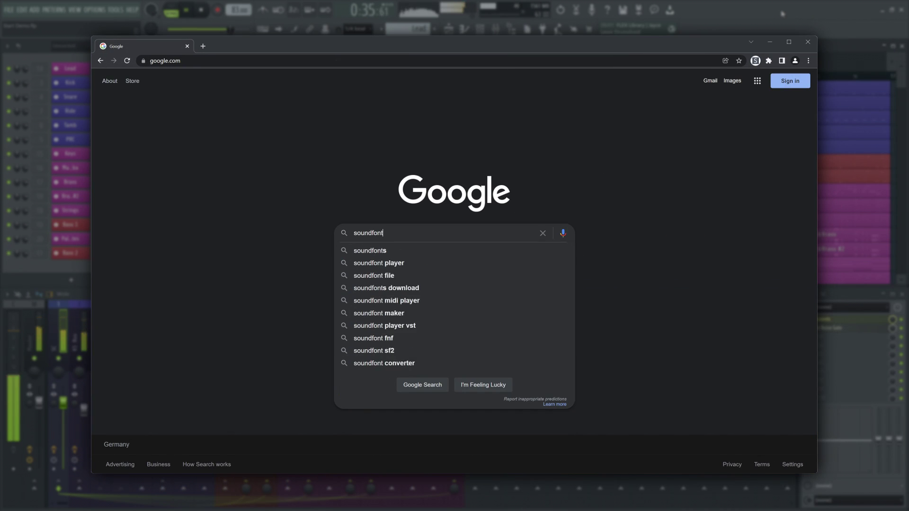
key(Return)
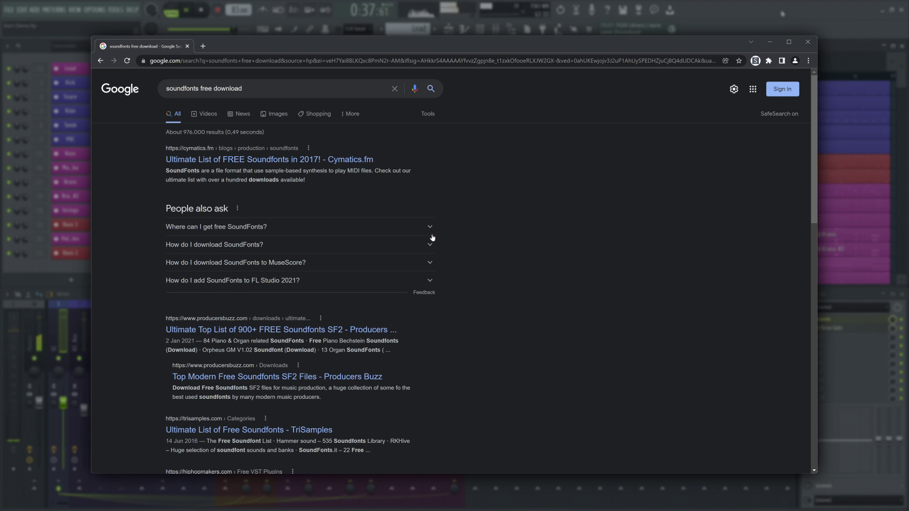
drag(814, 171, 807, 360)
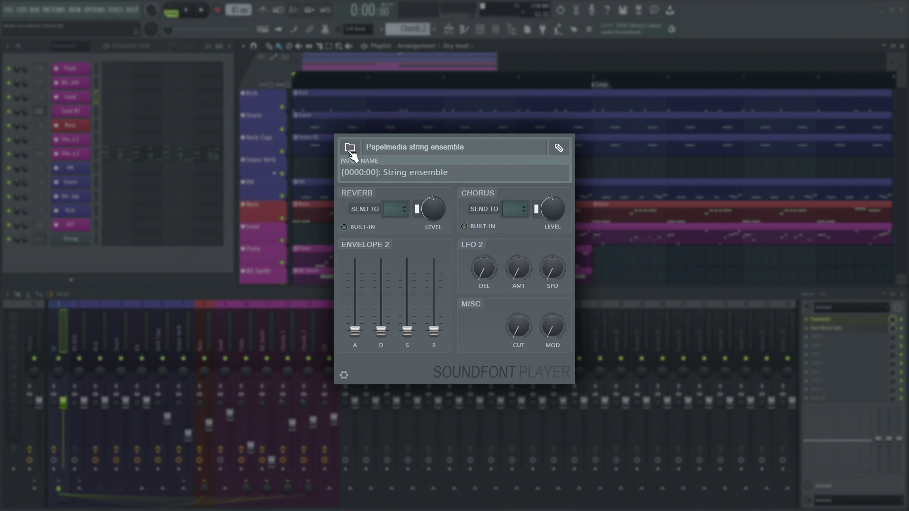
- Load the Sax Tenor soundfont, switch to TGSF 21x, then Super Bomberman, and stop playback
click(350, 148)
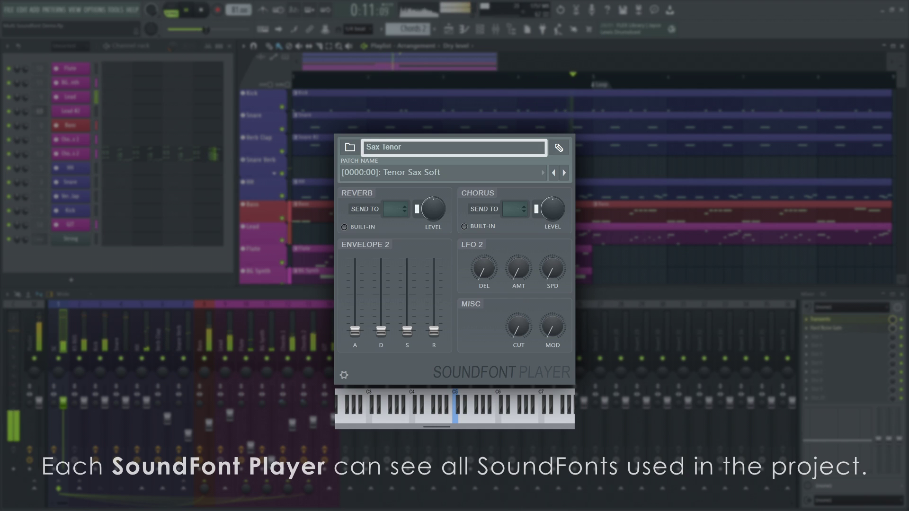
click(452, 147)
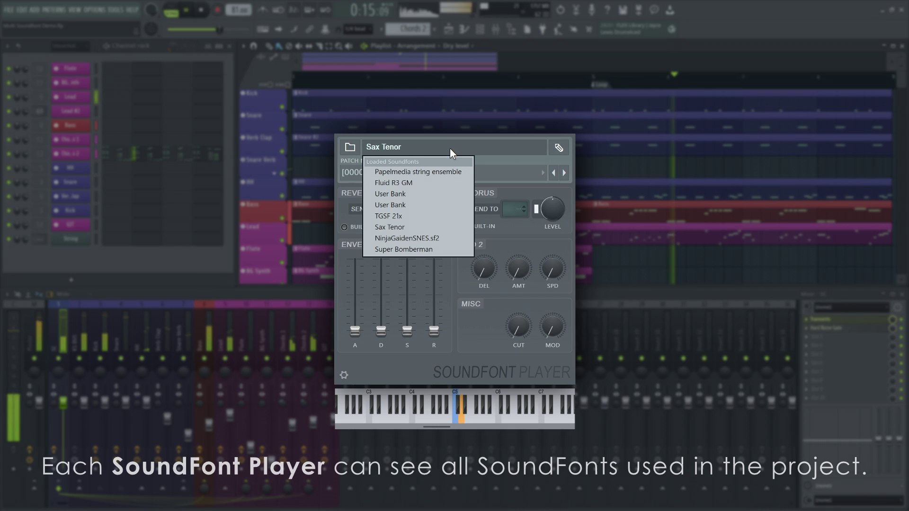
click(425, 216)
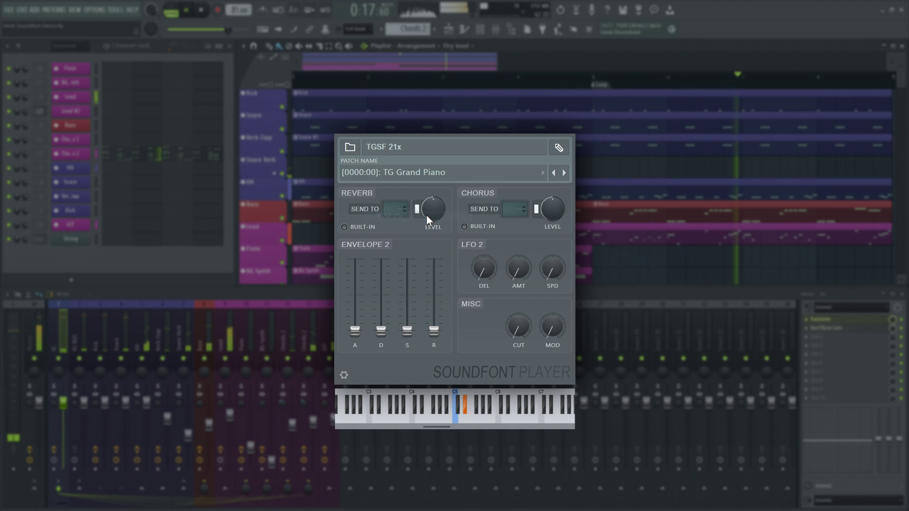
click(432, 146)
click(403, 249)
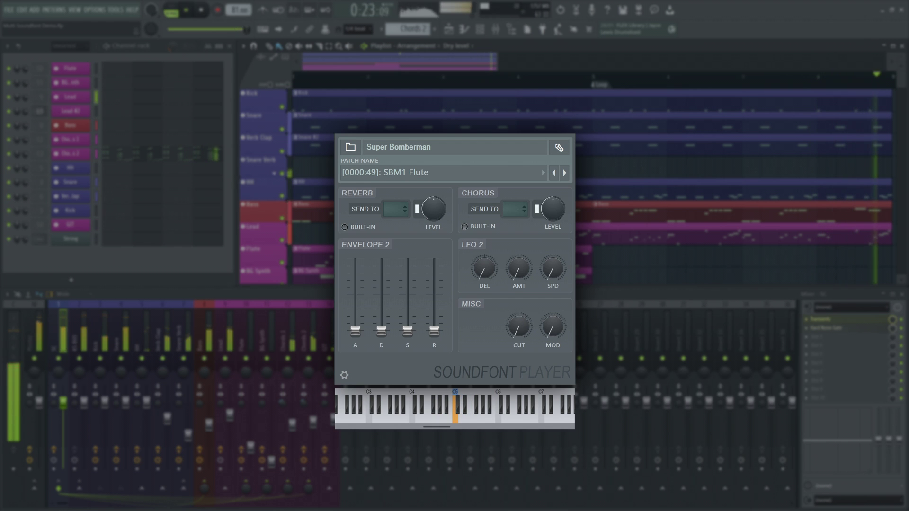
key(space)
key(space)
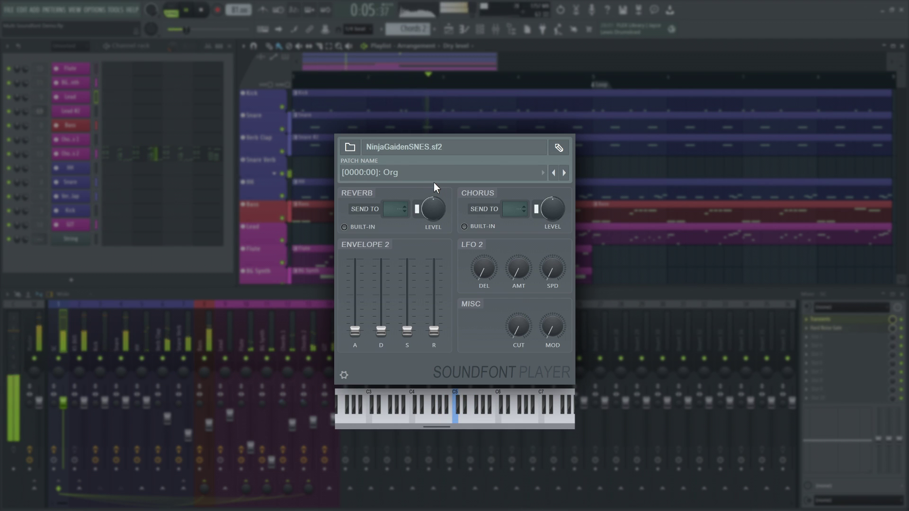
- Switch the player to the TGSF 21x soundfont and select patch [0000:57]: Bass & Lead
click(439, 148)
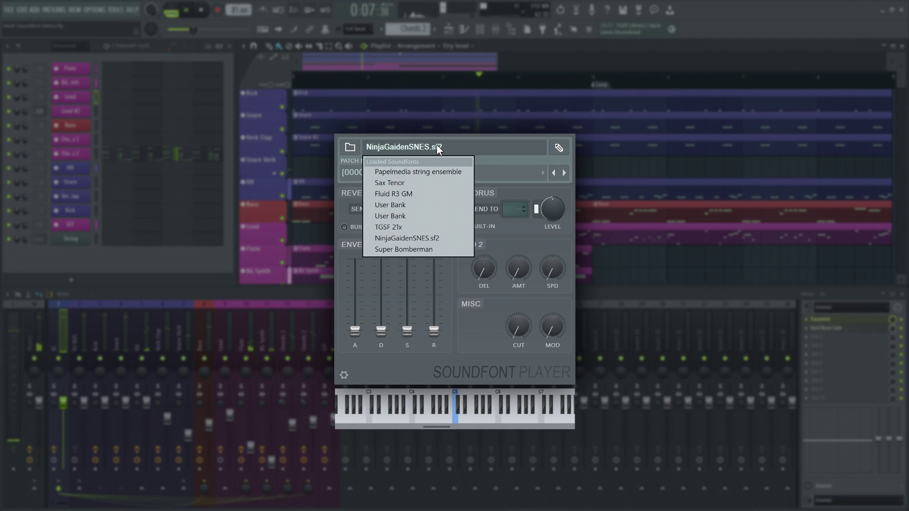
click(423, 226)
click(435, 173)
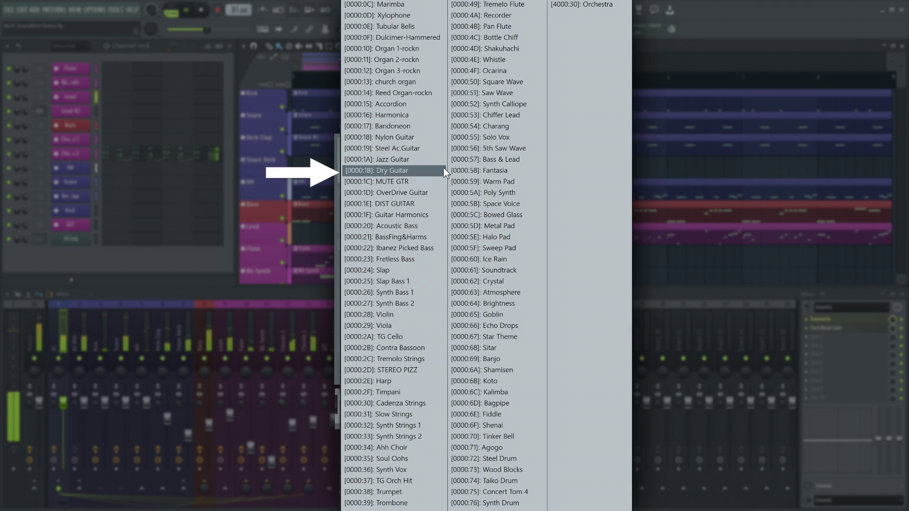
click(484, 158)
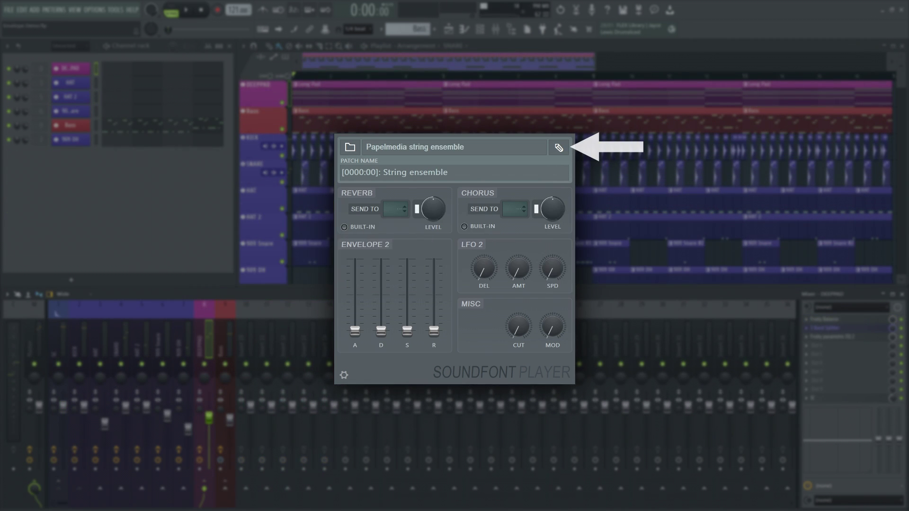
- Send the Papelmedia string ensemble soundfont to Polyphone with the Soundfont Player's edit button
click(562, 150)
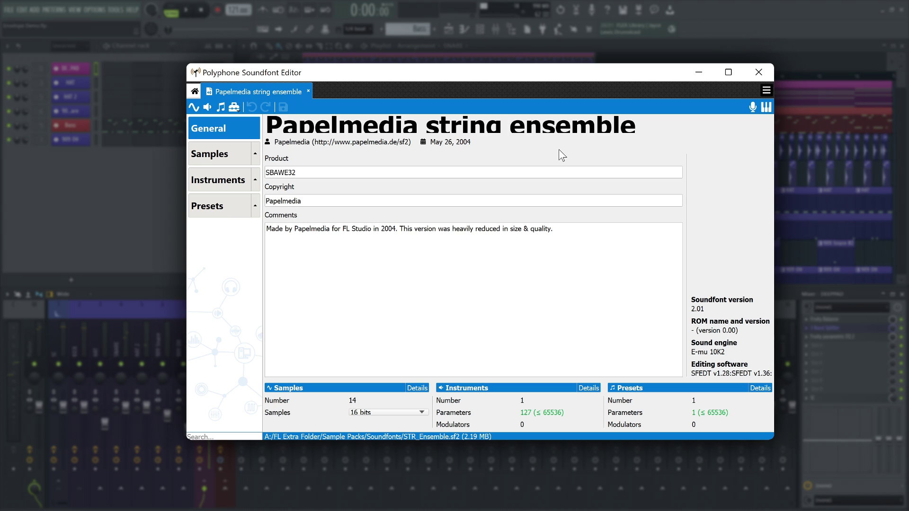
- Review the Samples, Instruments and Presets tables, then return to the General info page
click(197, 156)
click(205, 183)
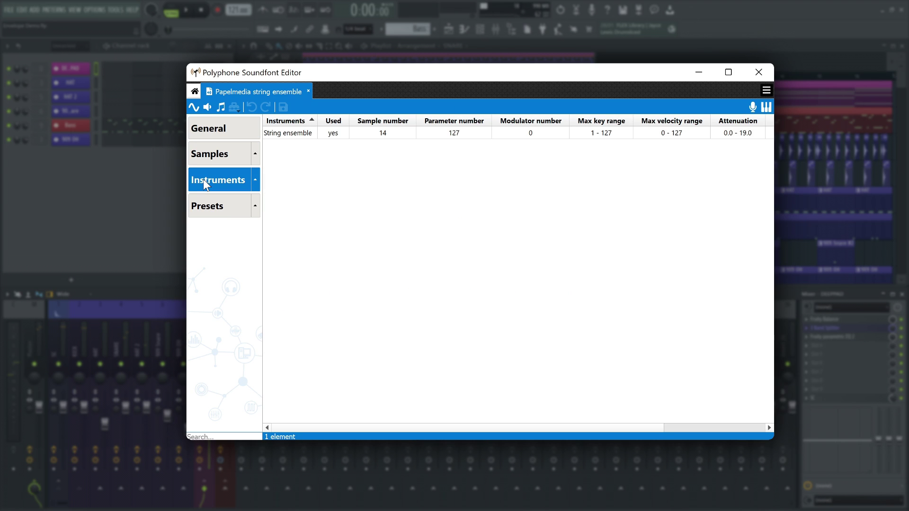
click(206, 206)
click(209, 129)
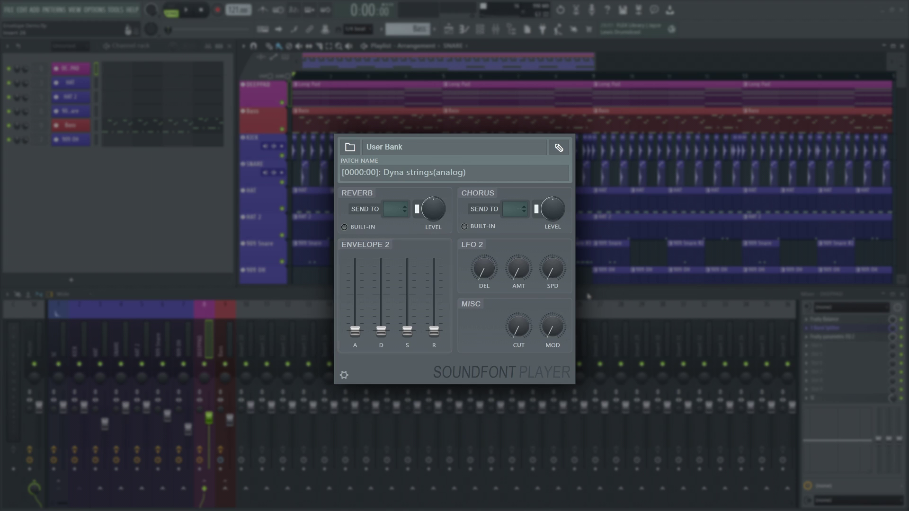
- Play the song and raise Envelope 2's attack and decay
key(space)
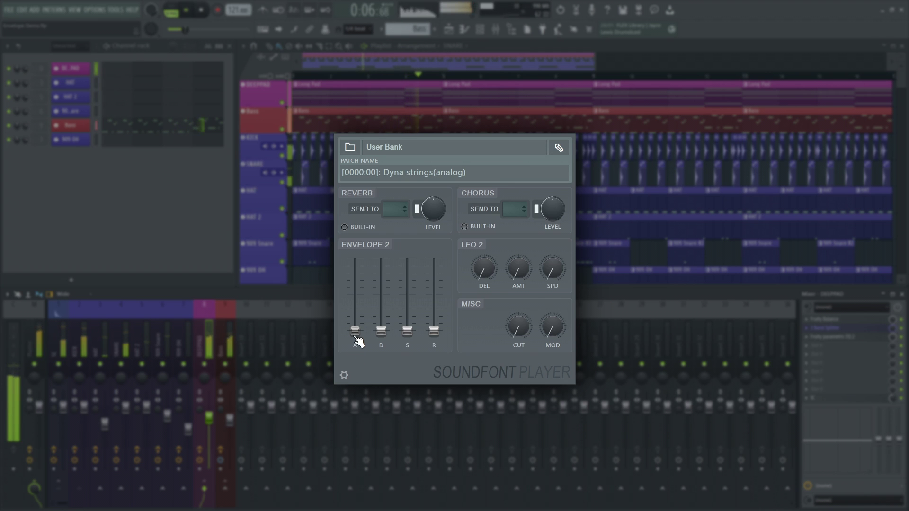
drag(356, 334, 382, 322)
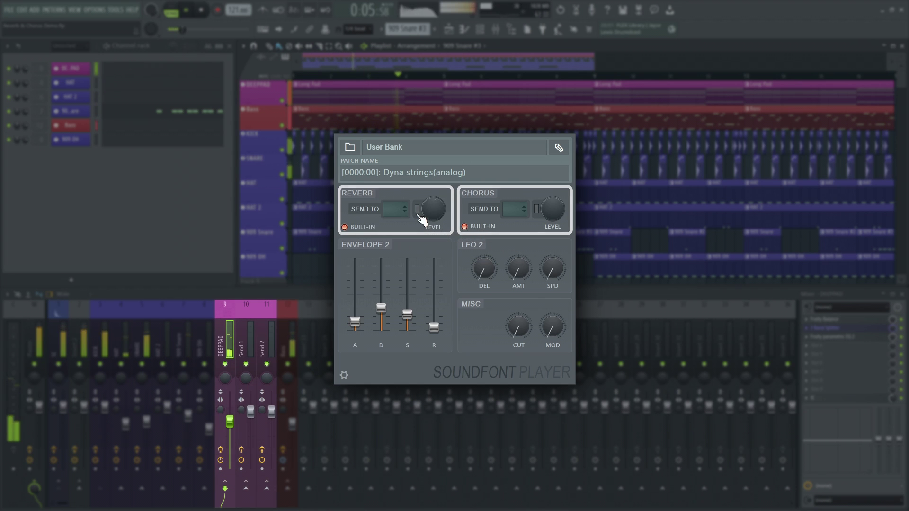
- Raise the reverb and chorus levels, then route reverb to Send 1 and chorus to Send 2
drag(431, 208, 431, 178)
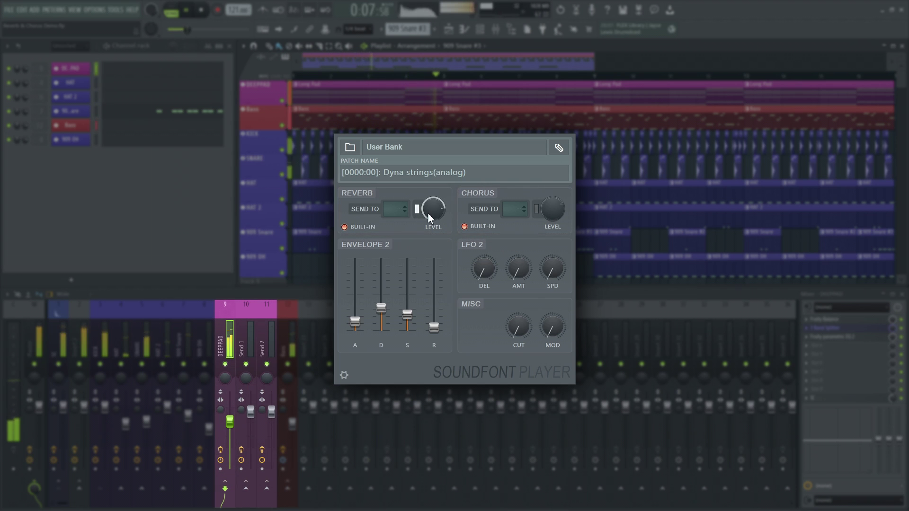
drag(543, 218, 550, 216)
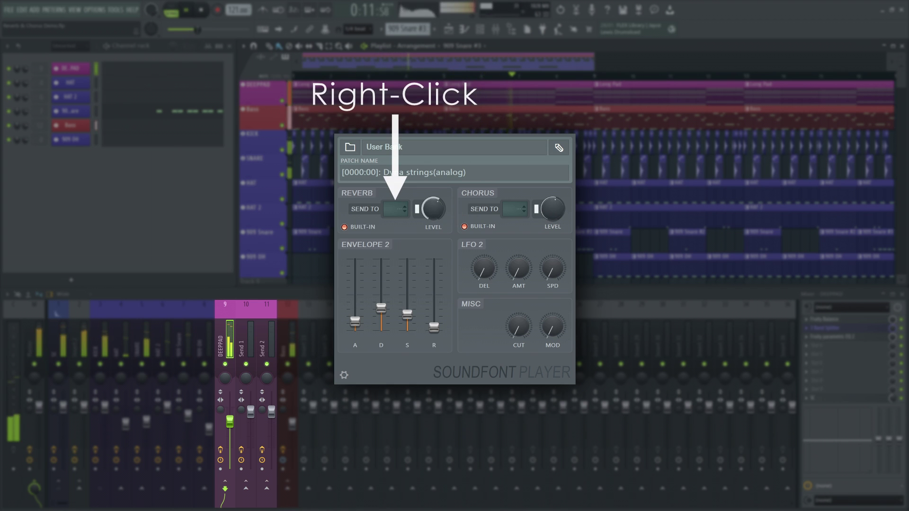
right_click(399, 209)
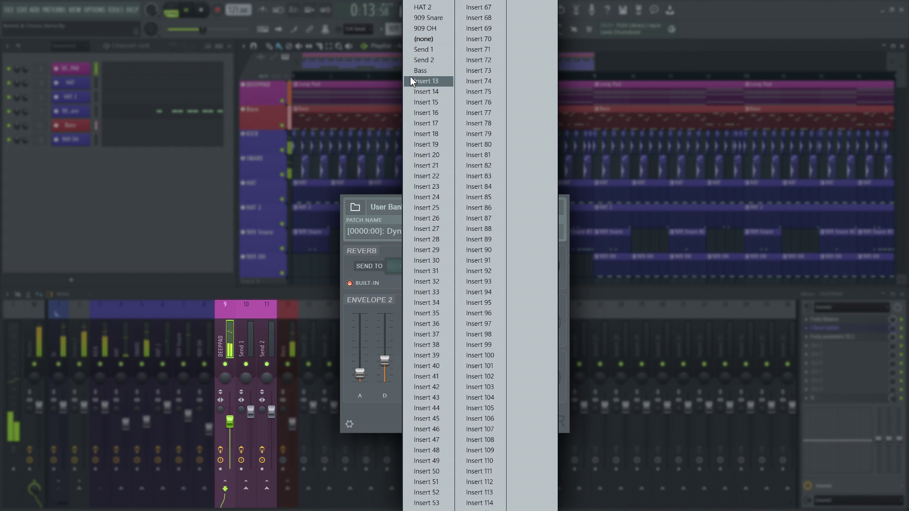
click(425, 54)
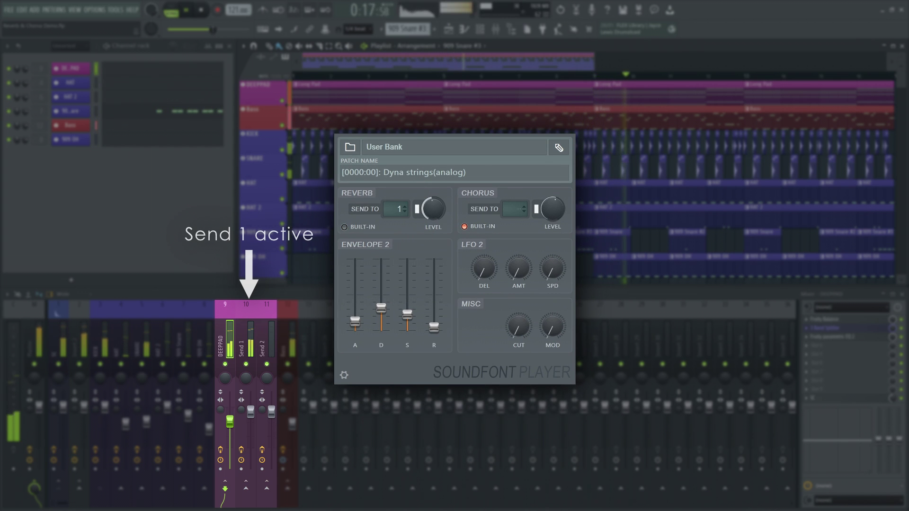
right_click(514, 209)
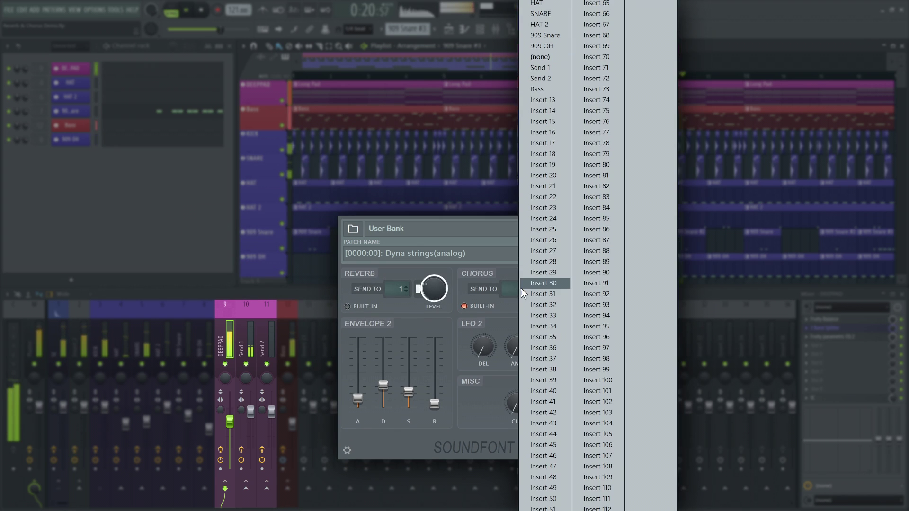
click(529, 79)
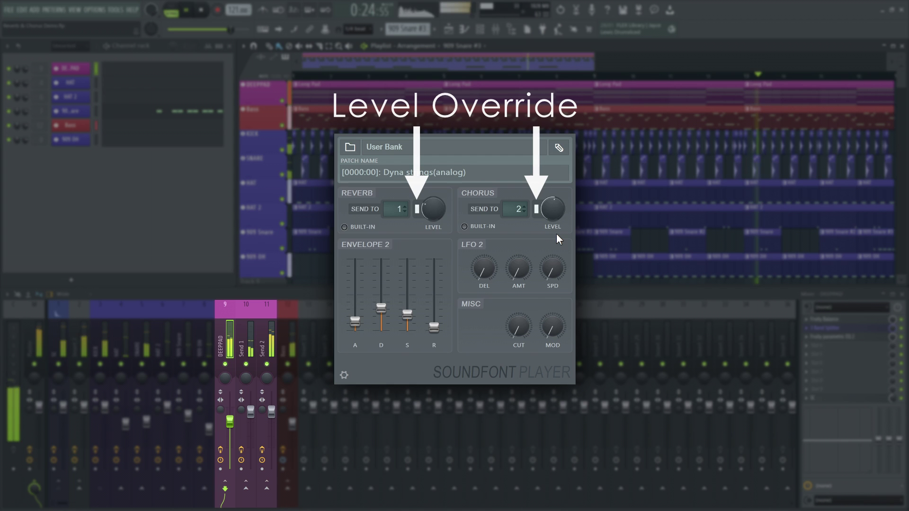
drag(561, 216, 561, 230)
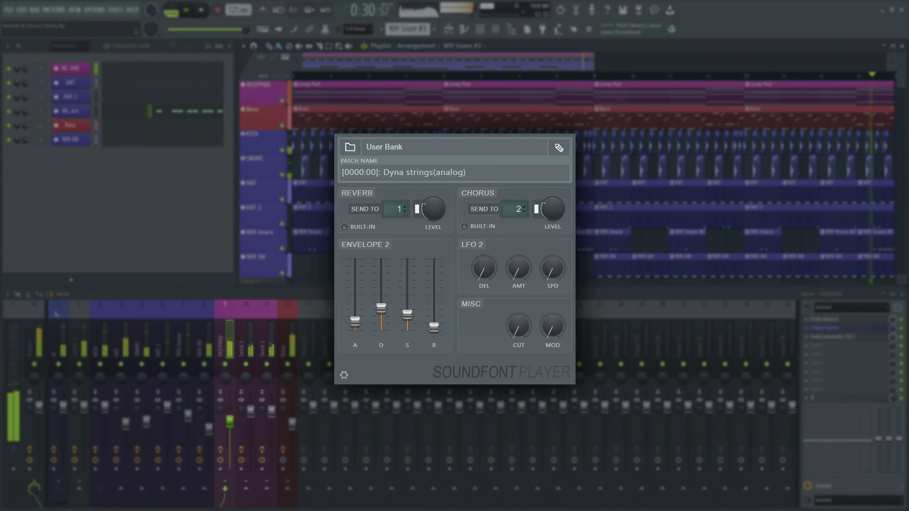
- Stop playback of the automated Dyna strings project
key(space)
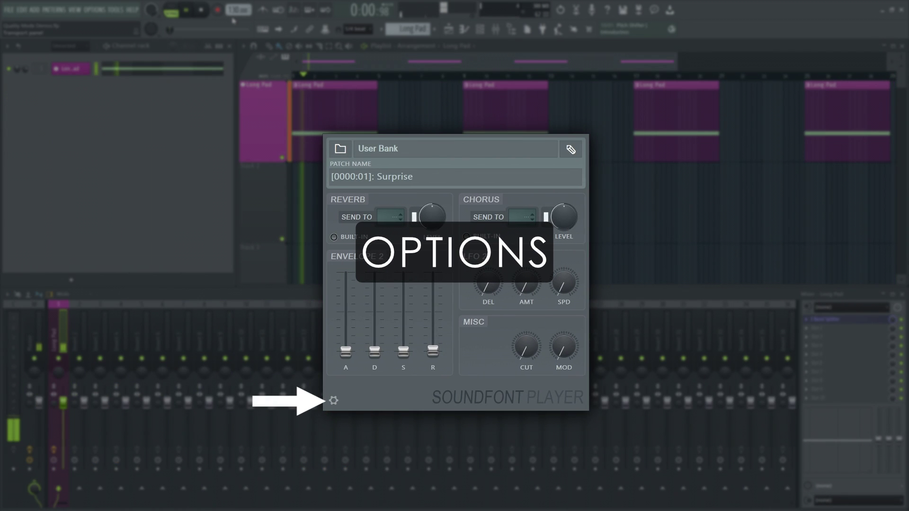
- Set resampling to Crunchy, then to Standard
click(333, 401)
mouse_move(394, 399)
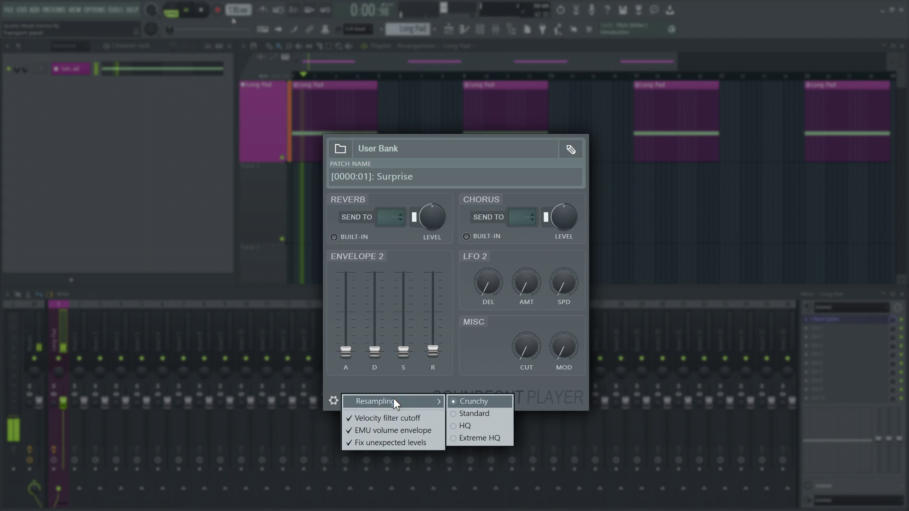
click(484, 401)
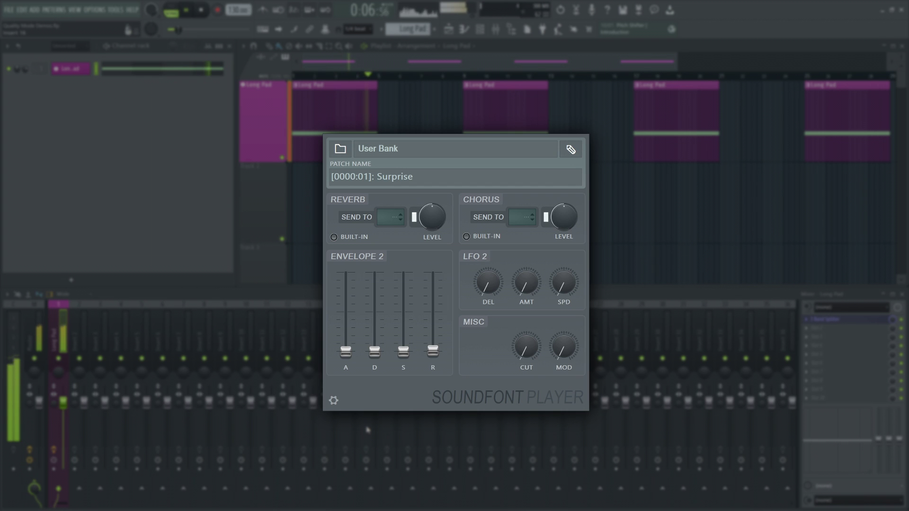
click(333, 400)
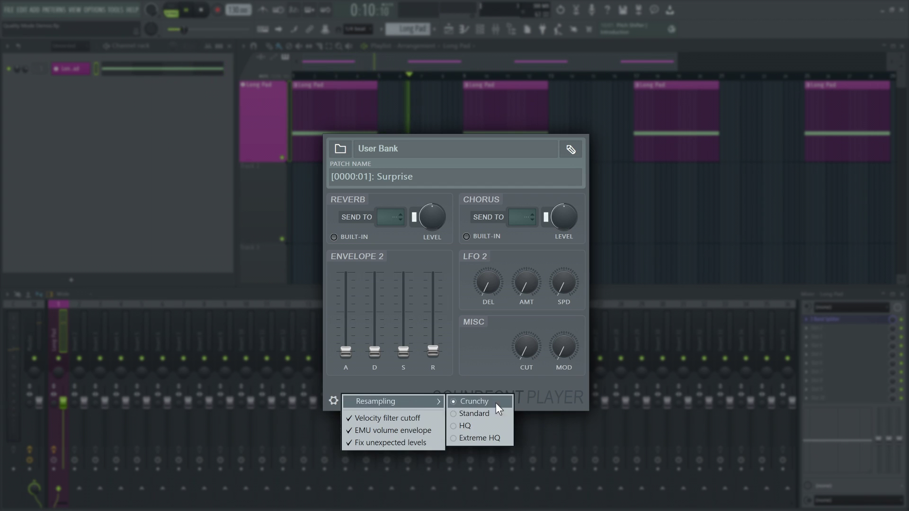
click(495, 403)
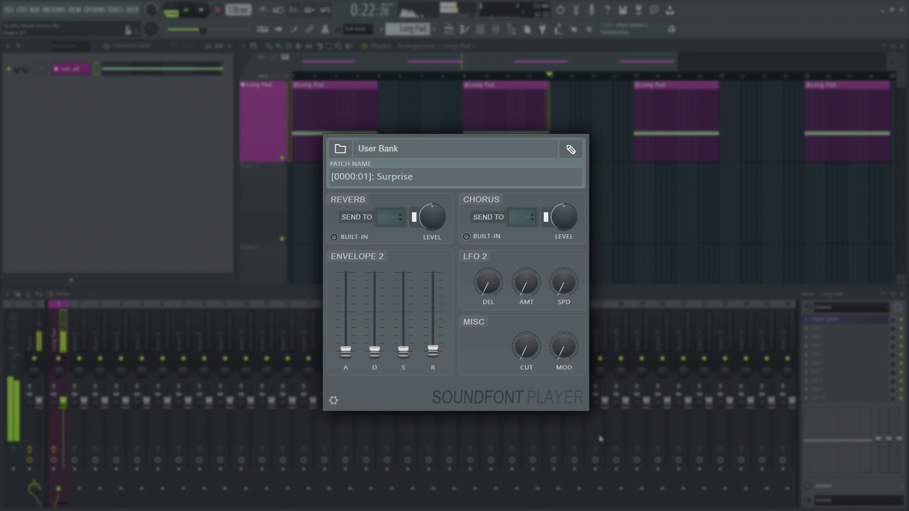
- Raise resampling to HQ, then to Extreme HQ
click(333, 400)
mouse_move(374, 403)
click(467, 426)
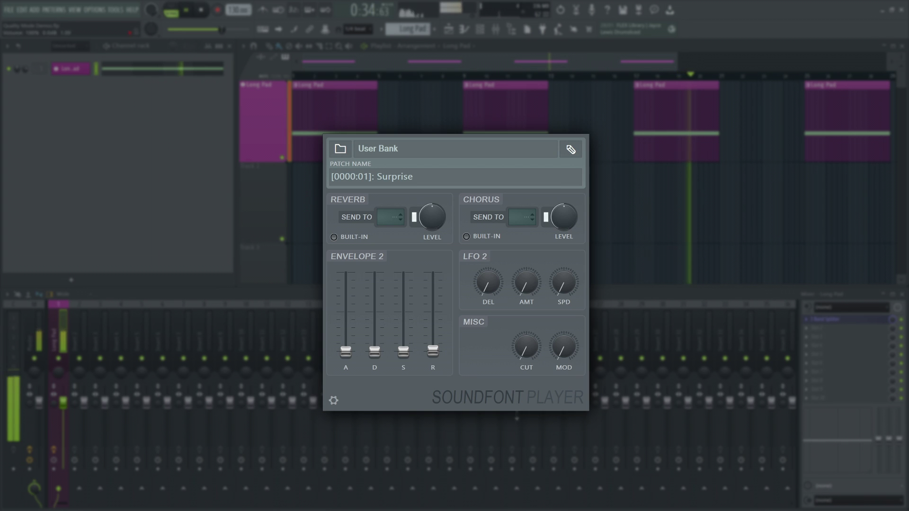
click(334, 402)
mouse_move(374, 401)
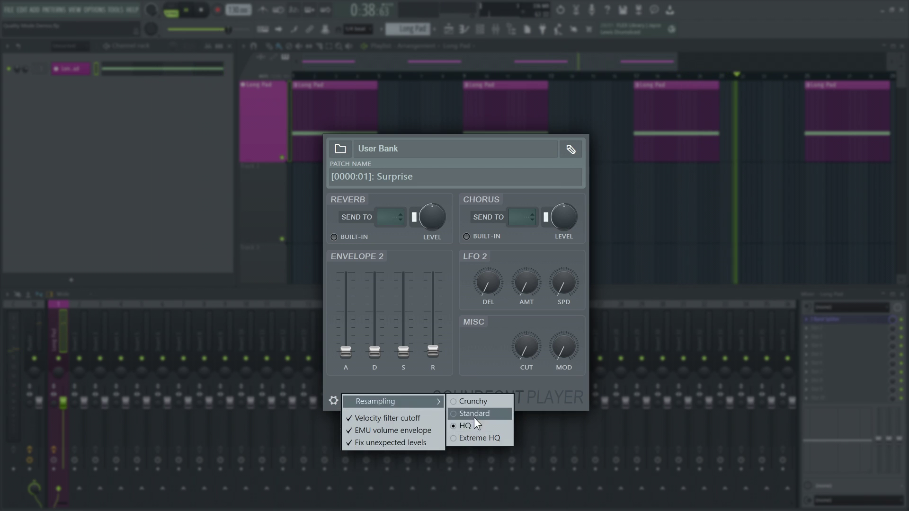
click(480, 437)
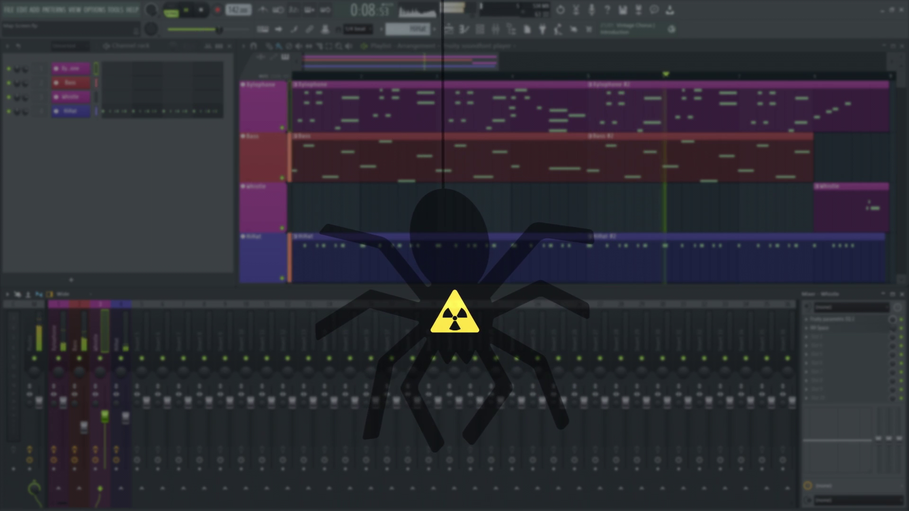
- Show the Soundfont Player settings for the Xylophone project
click(334, 402)
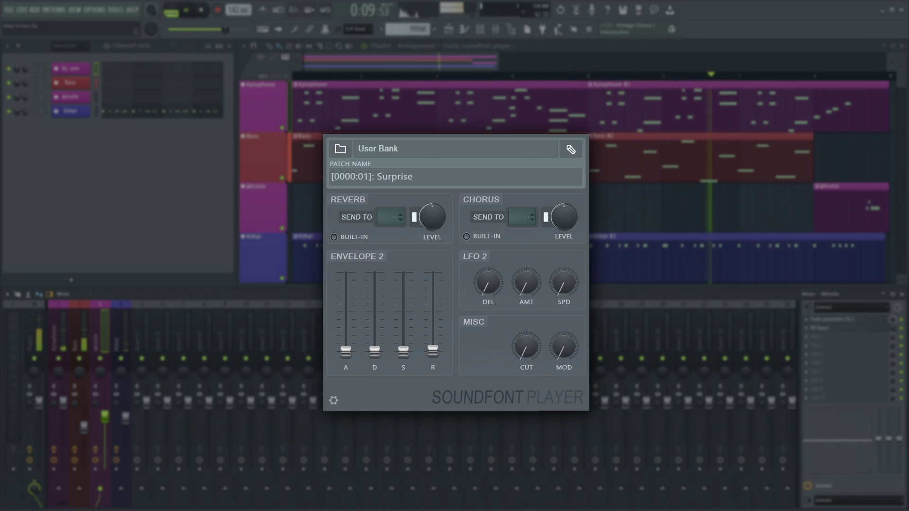
- With the pad playing, view the Soundfont Player options: Velocity filter cutoff, EMU volume envelope, Fix unexpected levels enabled
click(333, 401)
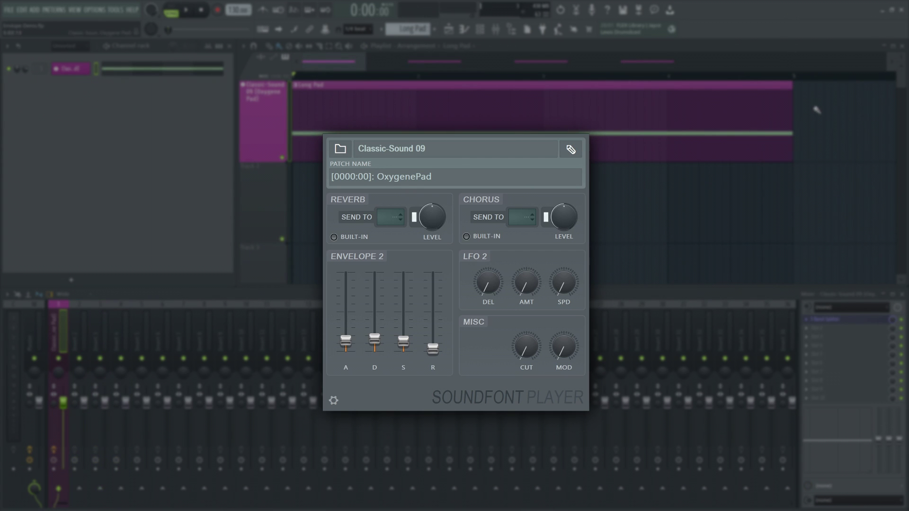
key(space)
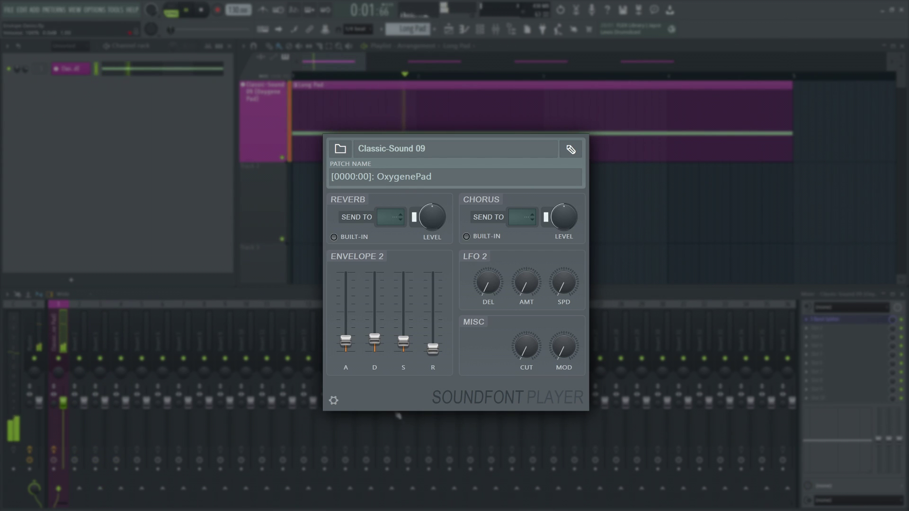
click(334, 401)
click(403, 430)
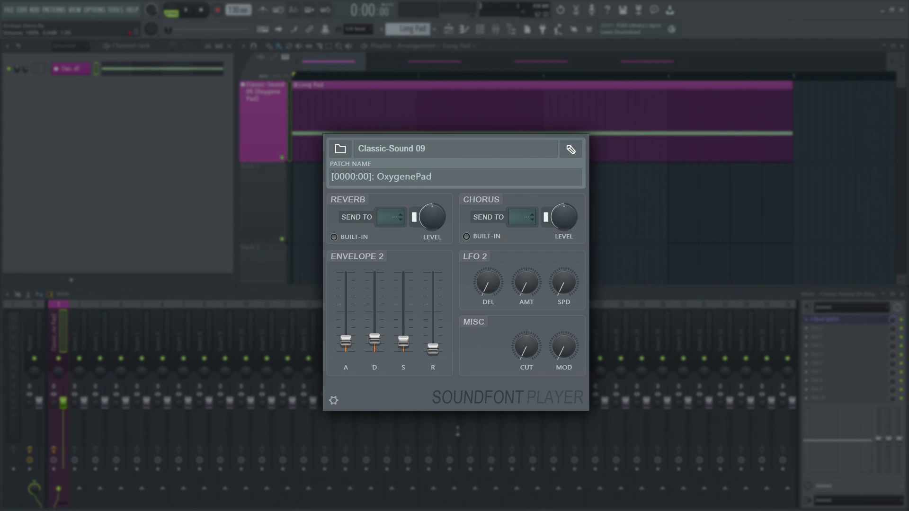
key(space)
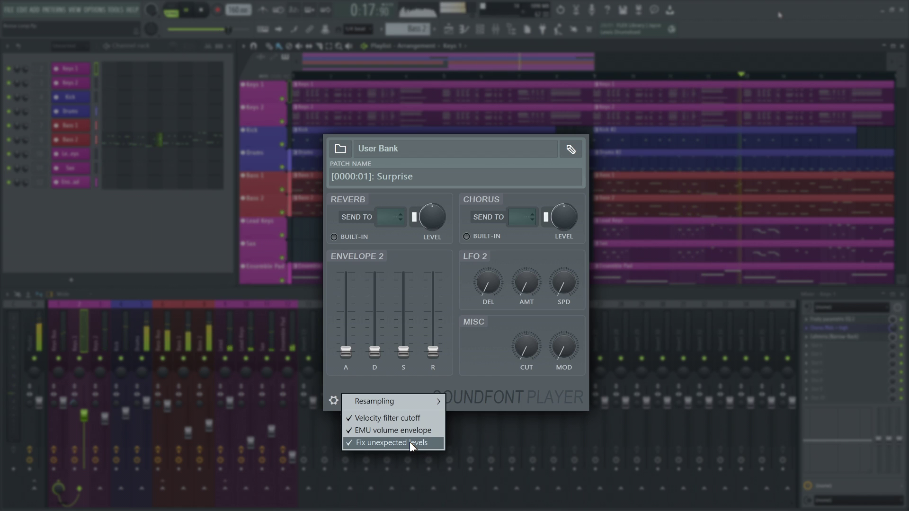
- Dismiss the options menu with Escape on patch [0000:01]: Surprise, leaving its three options enabled
key(Escape)
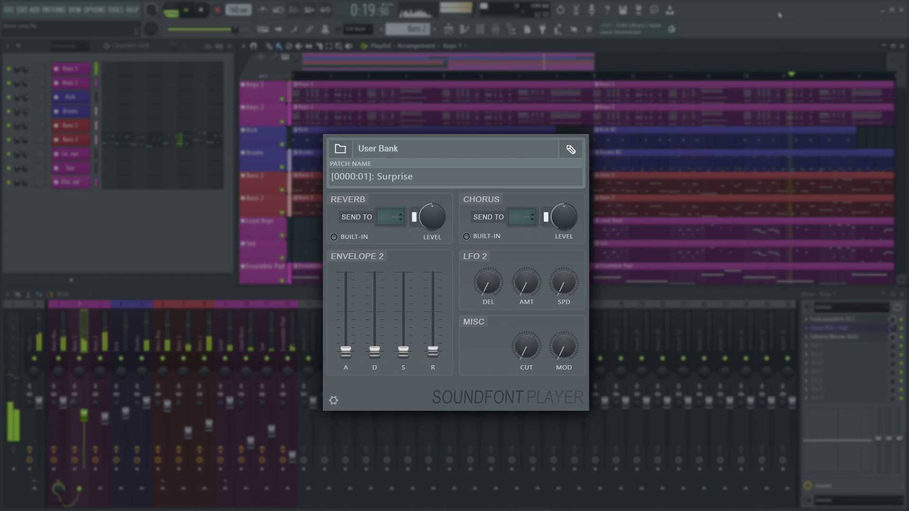